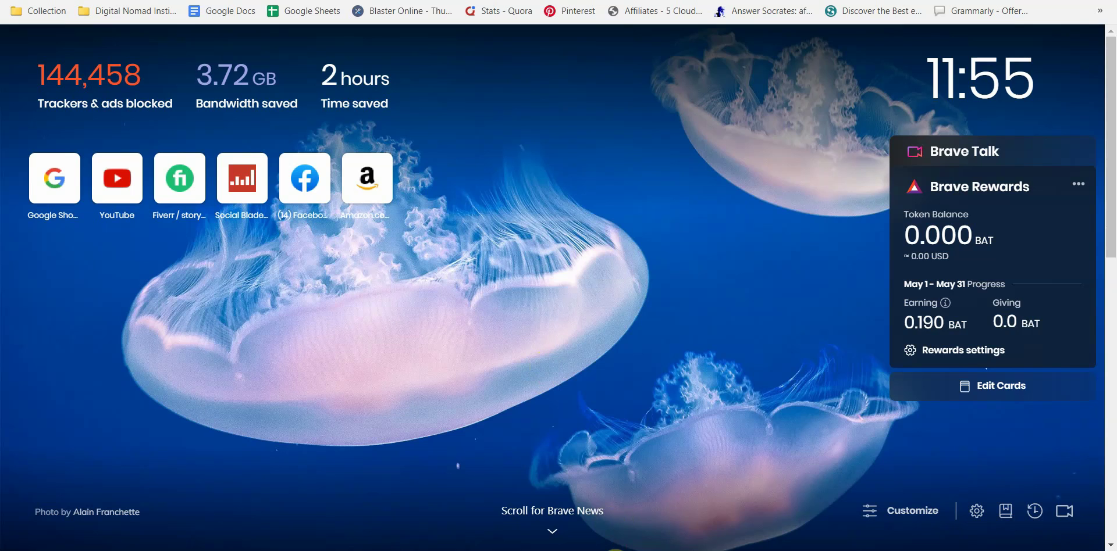
- Restore Notepad, type 'Windows + H' on its own line, and dictate a line with Windows+H
click(492, 518)
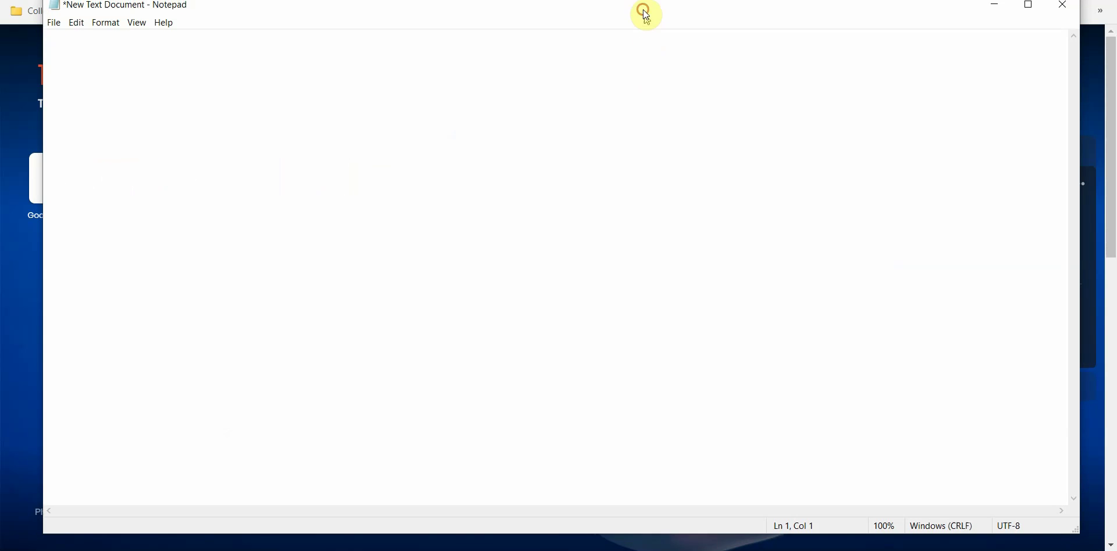
drag(643, 12, 643, 52)
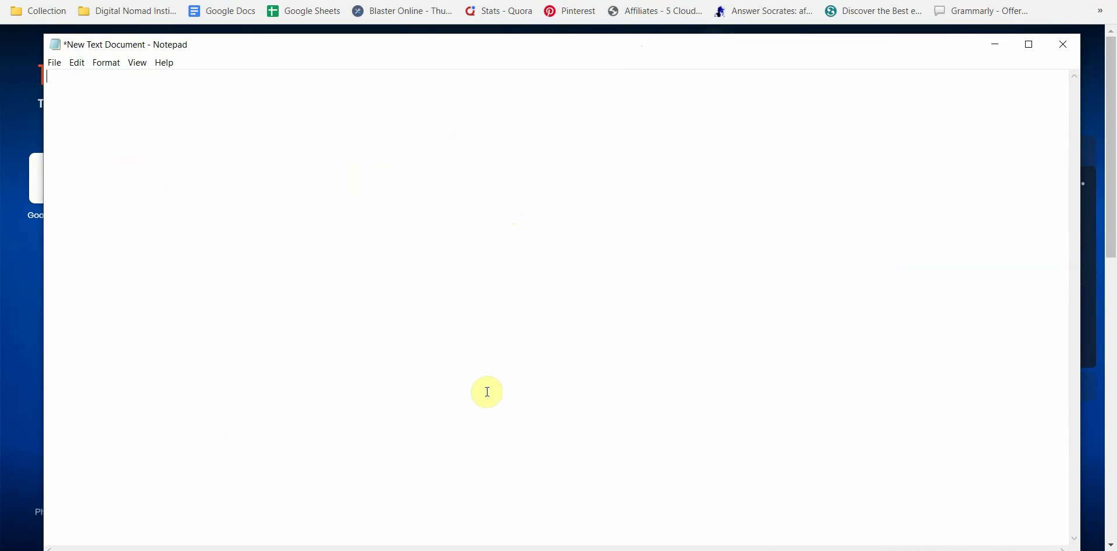
text(Windows + H)
key(Return)
key(Return)
key(super+h)
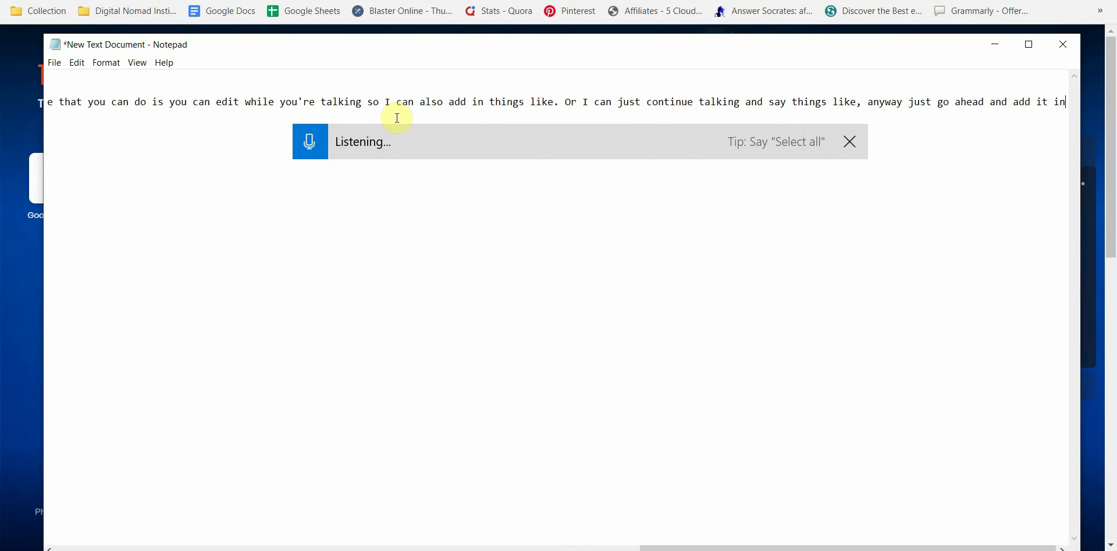
- Place the cursor before 'I can also add' and dictate extra words into the line
click(386, 101)
double_click(424, 102)
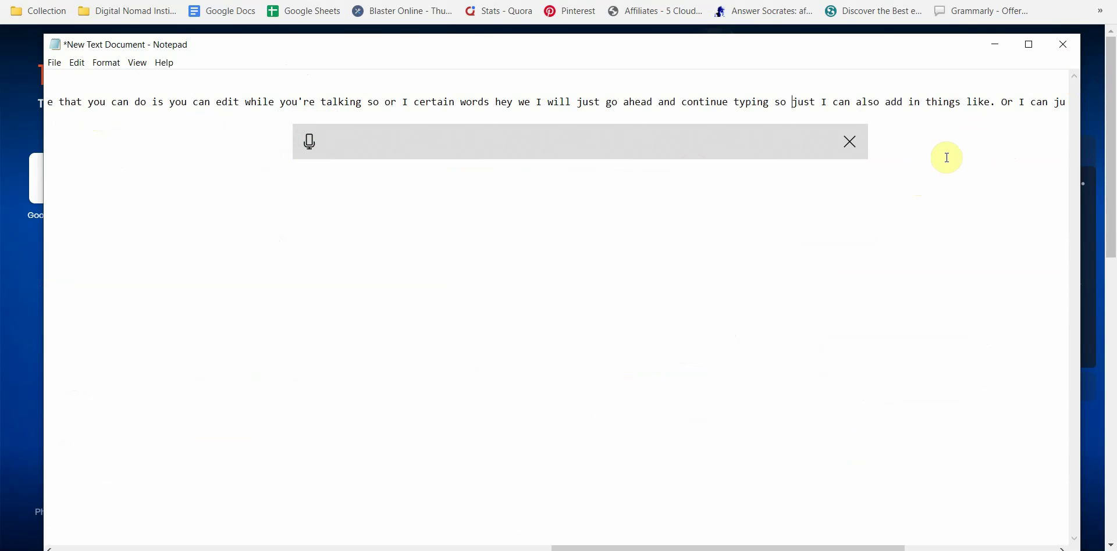
- Open a new Brave tab and go to Otter.ai through the 'otter' address-bar suggestion
key(alt+Tab)
key(ctrl+t)
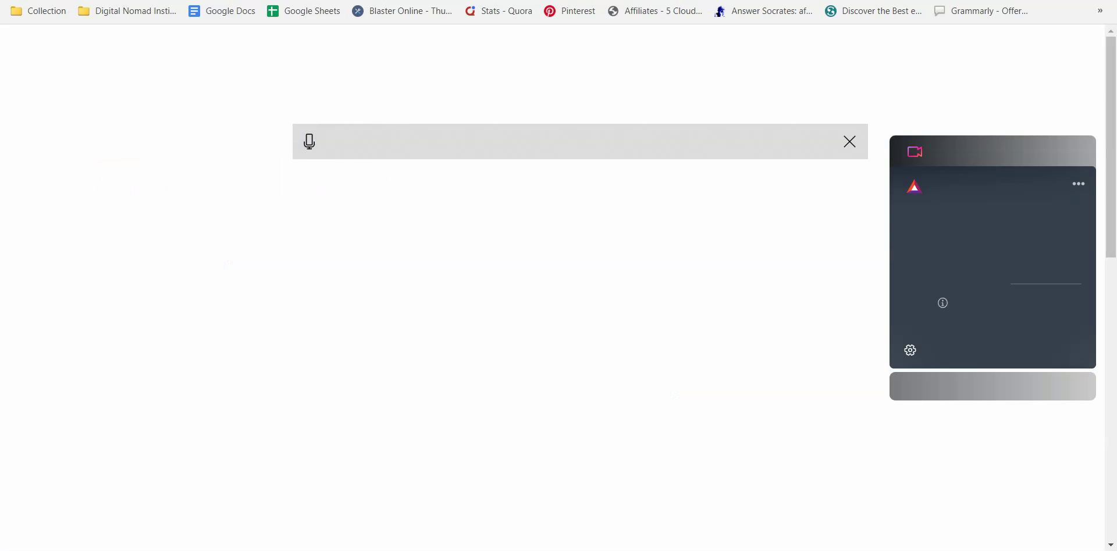
text(otter)
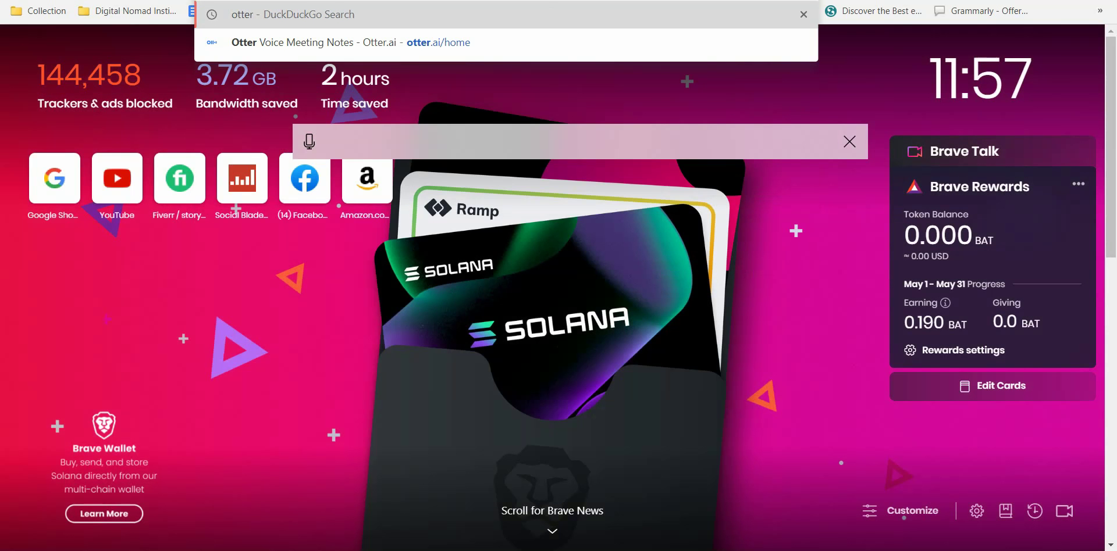
key(Return)
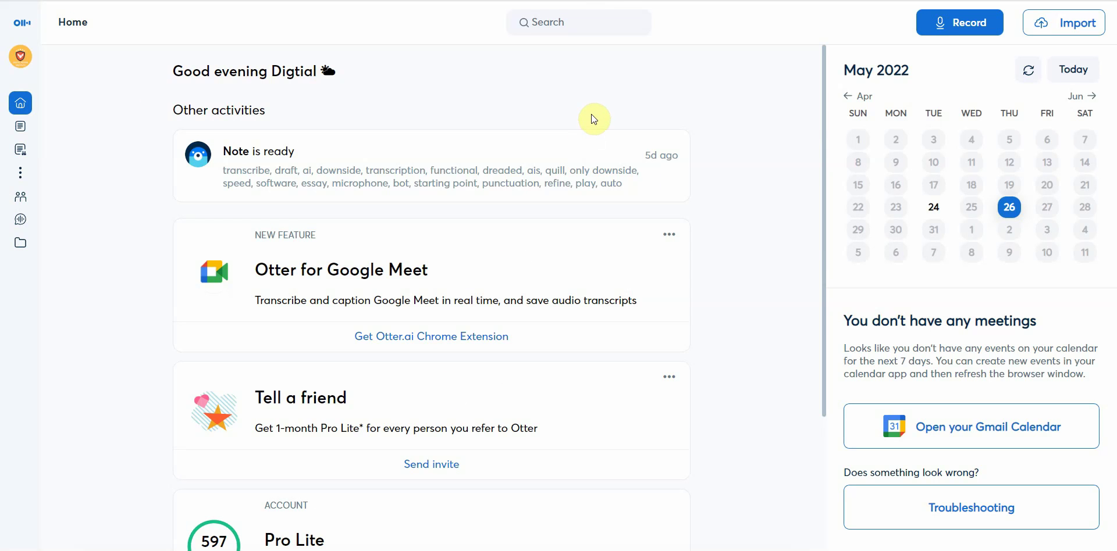
- Scroll the Otter.ai Home feed down and back up
scroll(600, 172, down, 3)
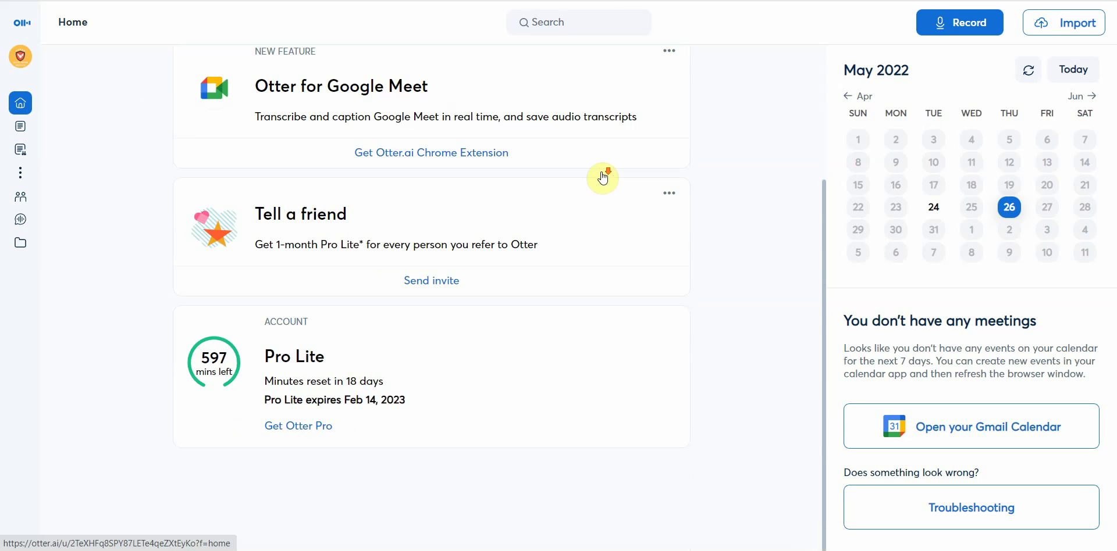
scroll(603, 178, up, 3)
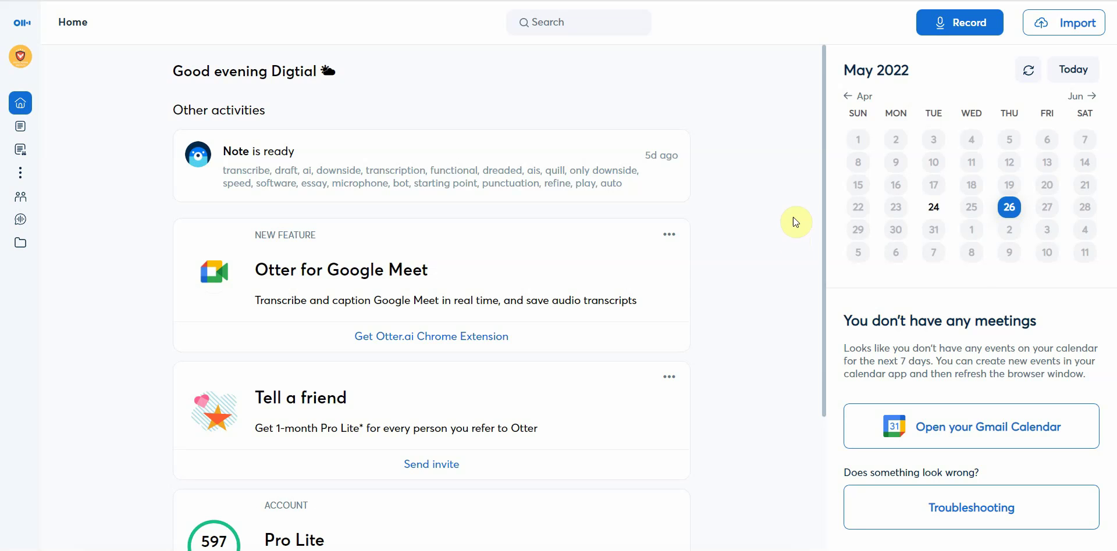
- Start a new Otter.ai recording, allow microphone access, and speak a note for live transcription
click(949, 34)
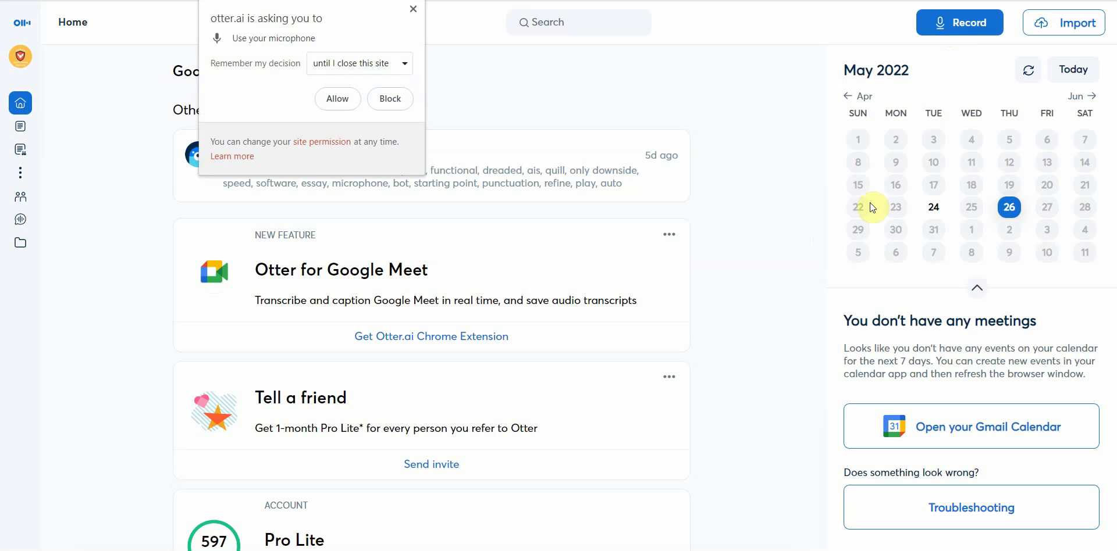
click(339, 99)
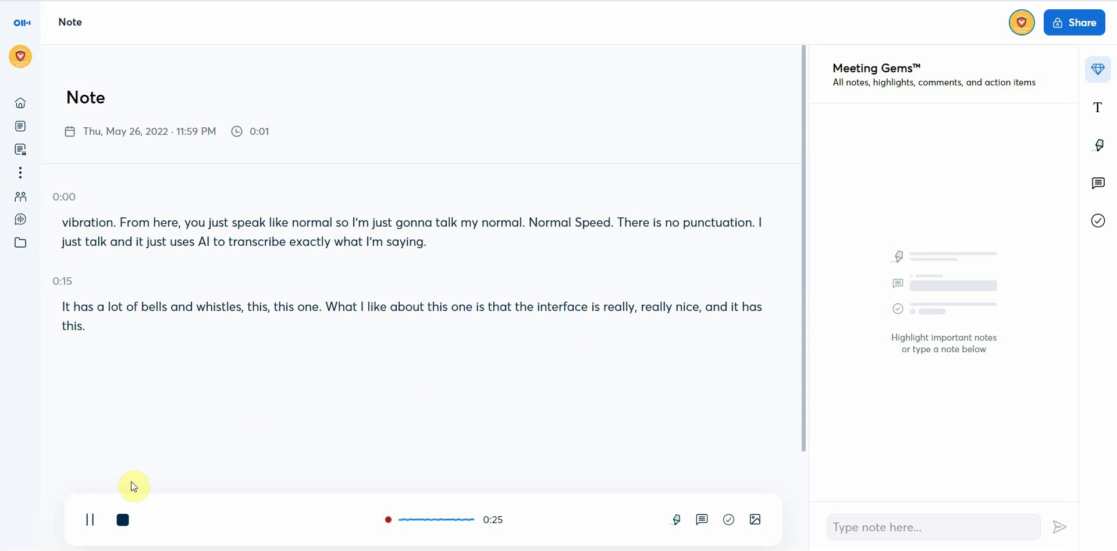
- Stop the Otter.ai recording so it saves as a 26-second note
click(123, 519)
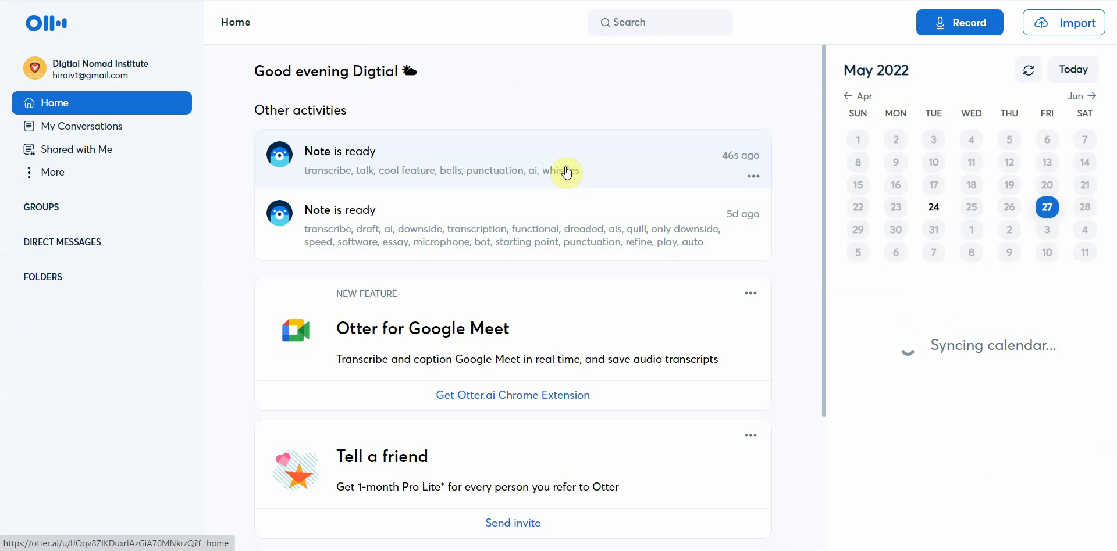
- Open the new note's 0:26 transcript, select the AI-transcription sentence, then open a new Brave tab
click(566, 171)
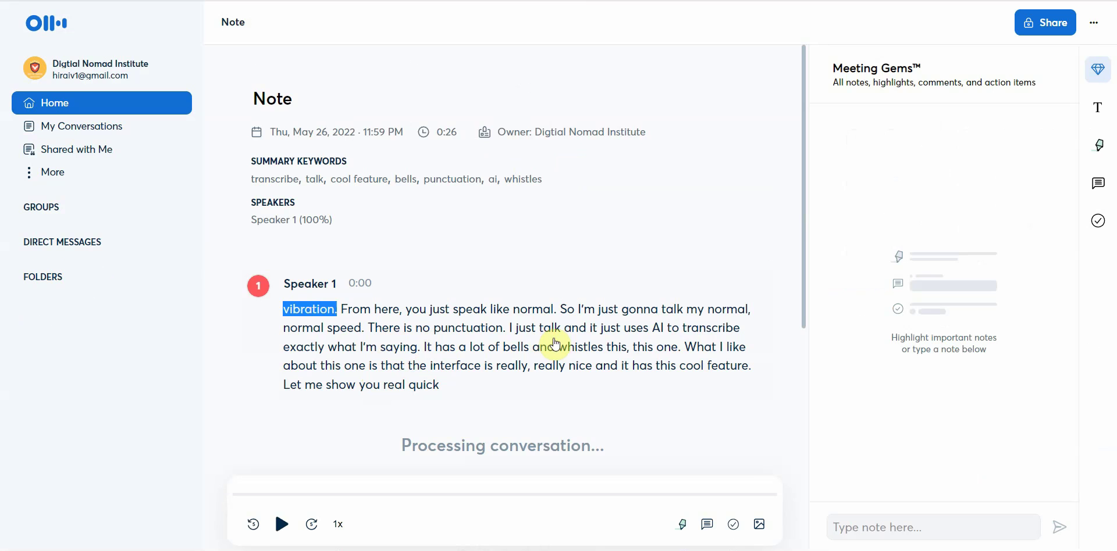
triple_click(699, 339)
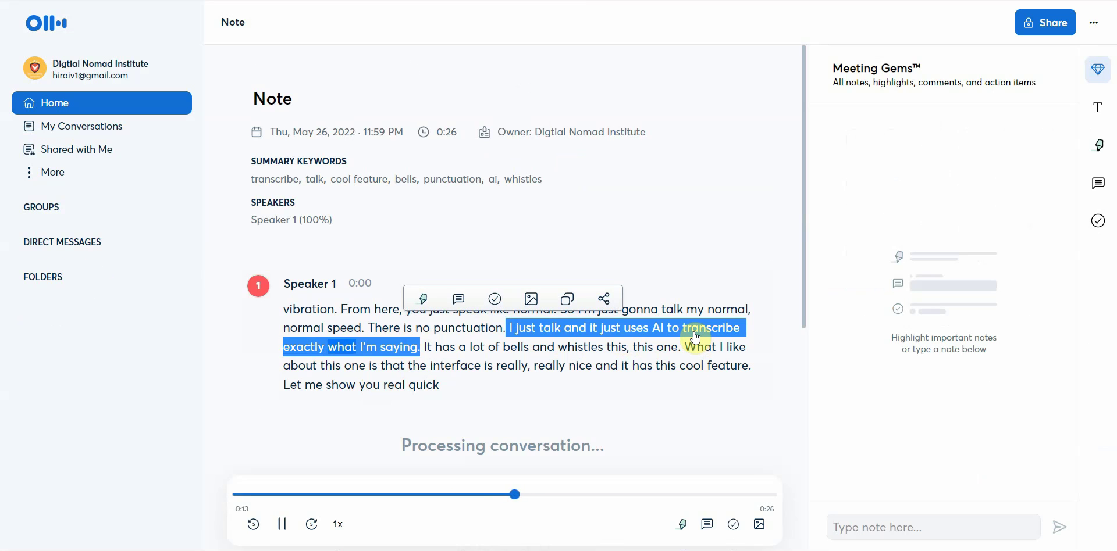
click(631, 203)
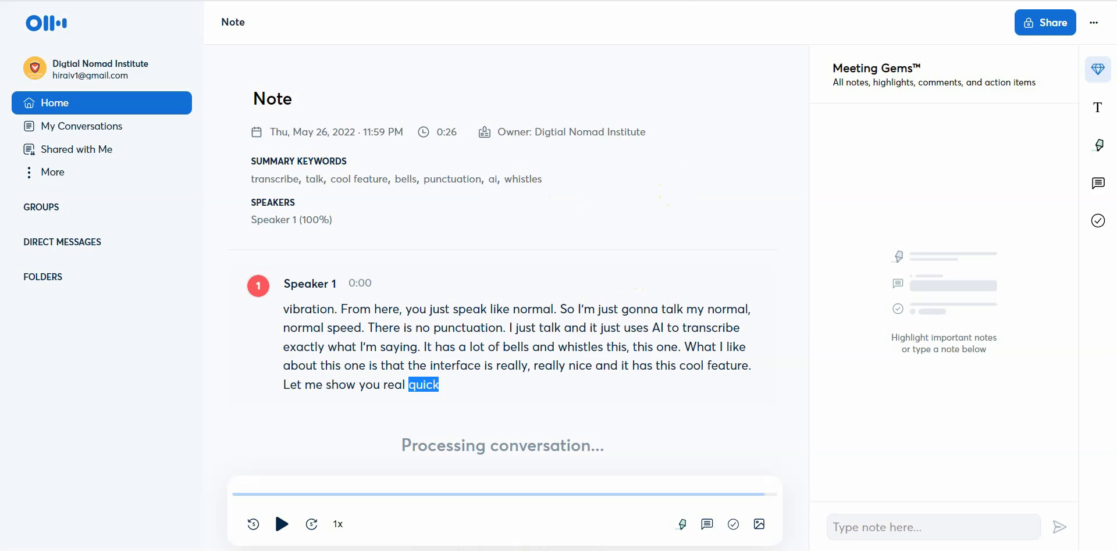
key(ctrl+t)
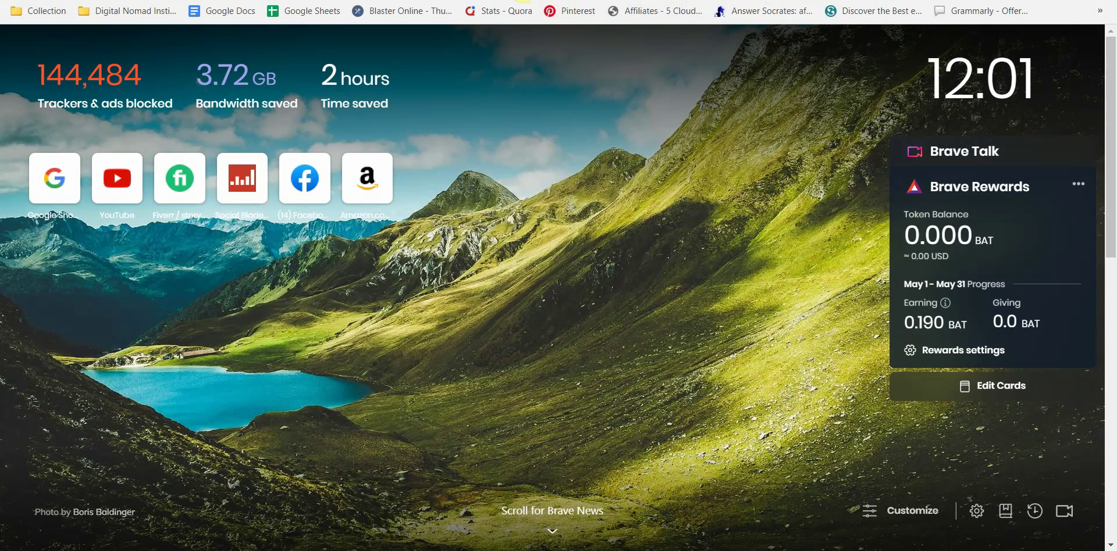
- Open a blank Untitled Google Docs document from the bookmarks bar
right_click(511, 0)
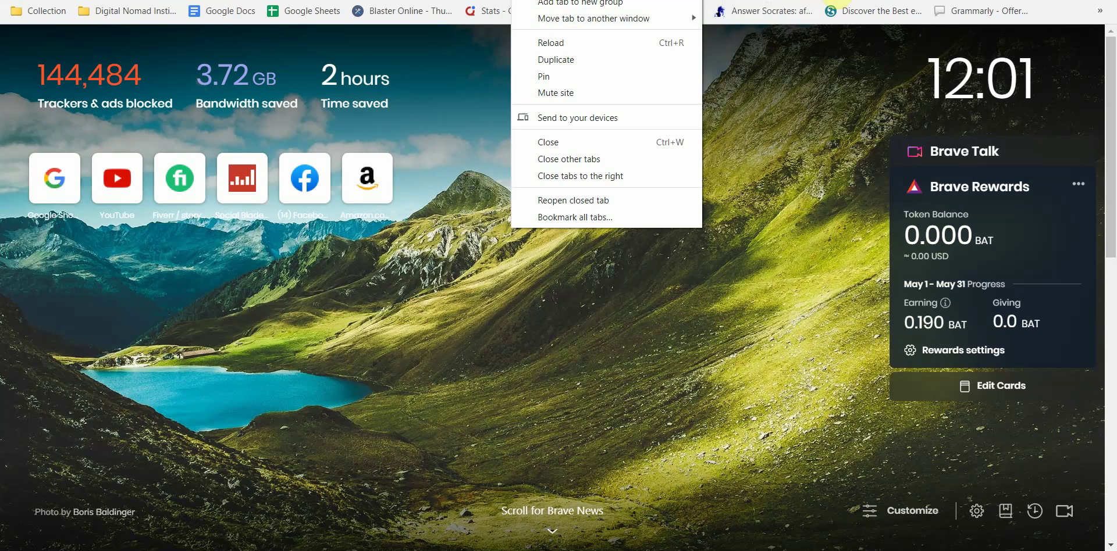
click(837, 1)
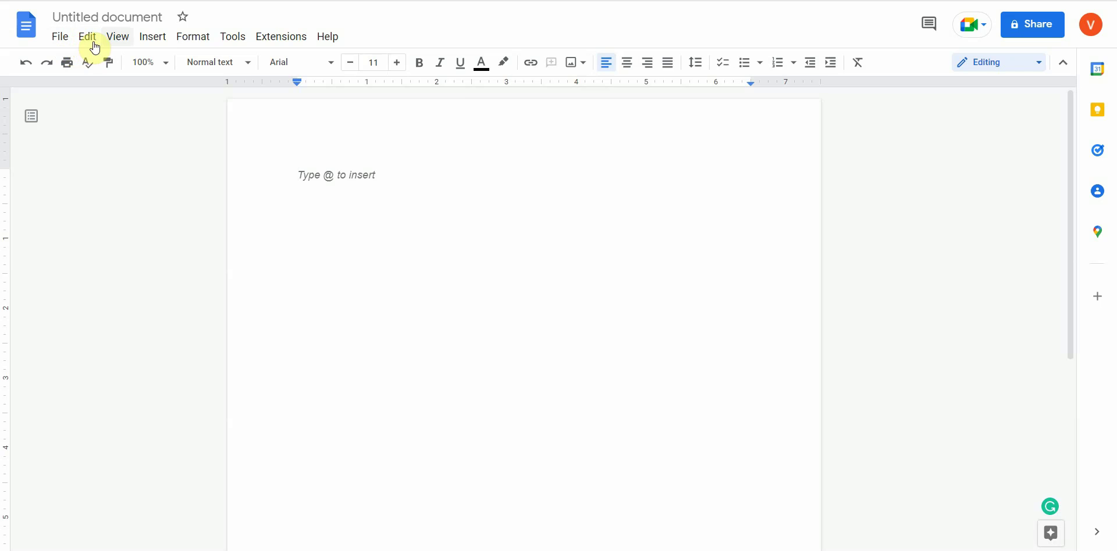
- Enable Tools > Voice typing and start its microphone button
click(235, 41)
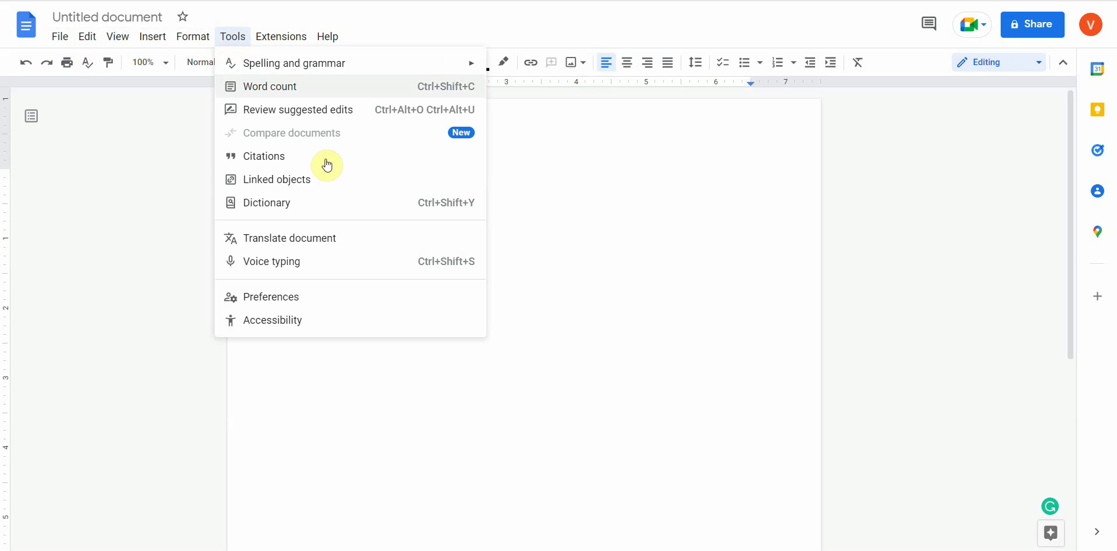
click(296, 271)
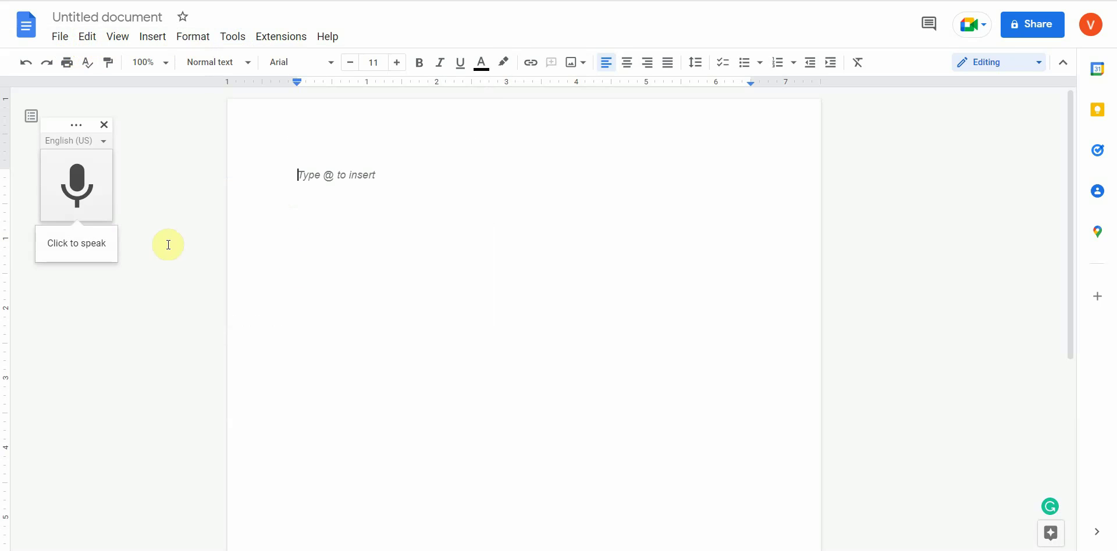
click(80, 193)
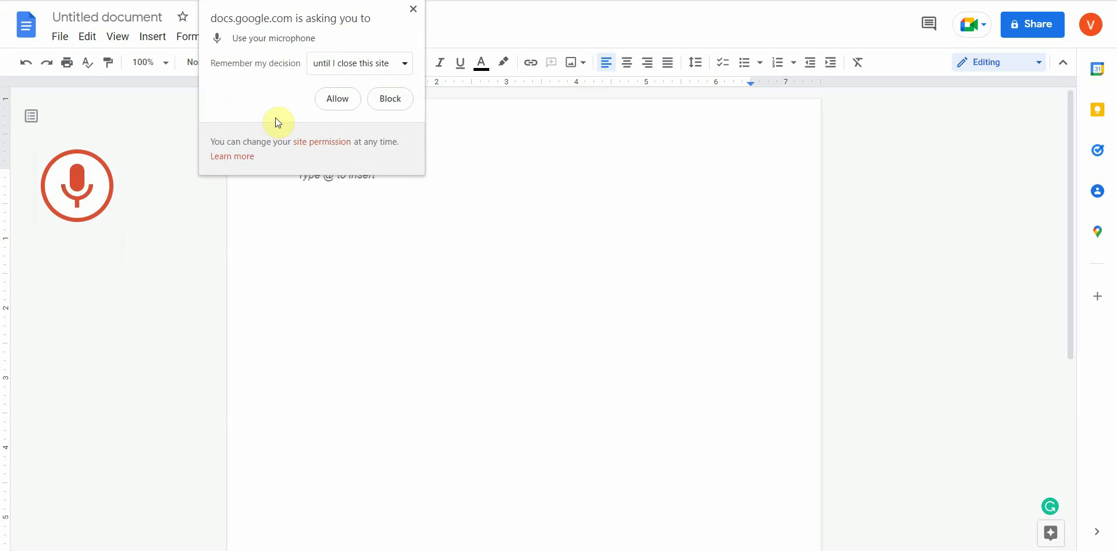
- Allow microphone access in the 'Use your microphone' prompt
click(337, 101)
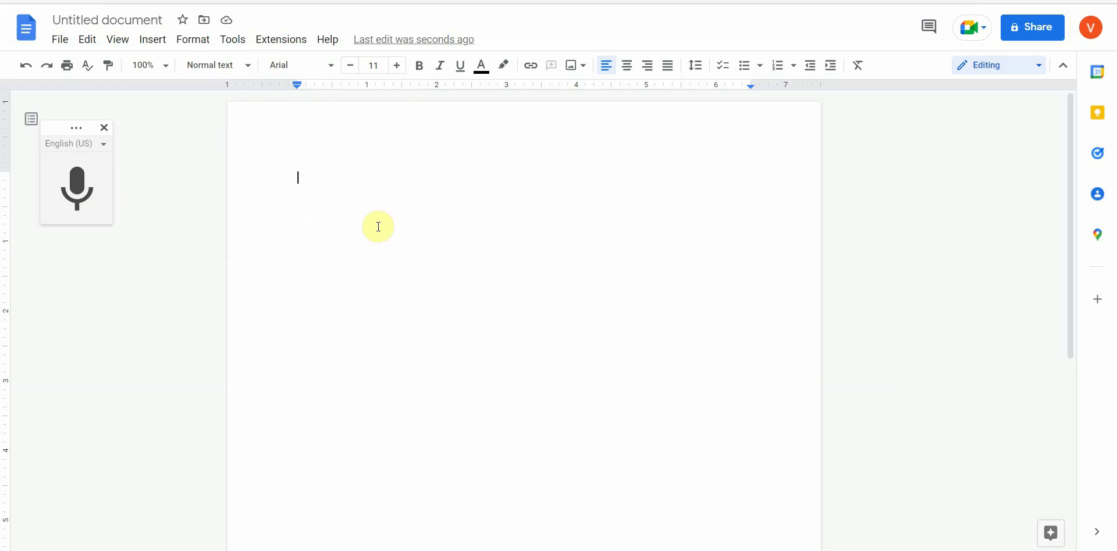
- Start voice typing and dictate a paragraph on how dictation works, comparing it to Windows software
click(77, 189)
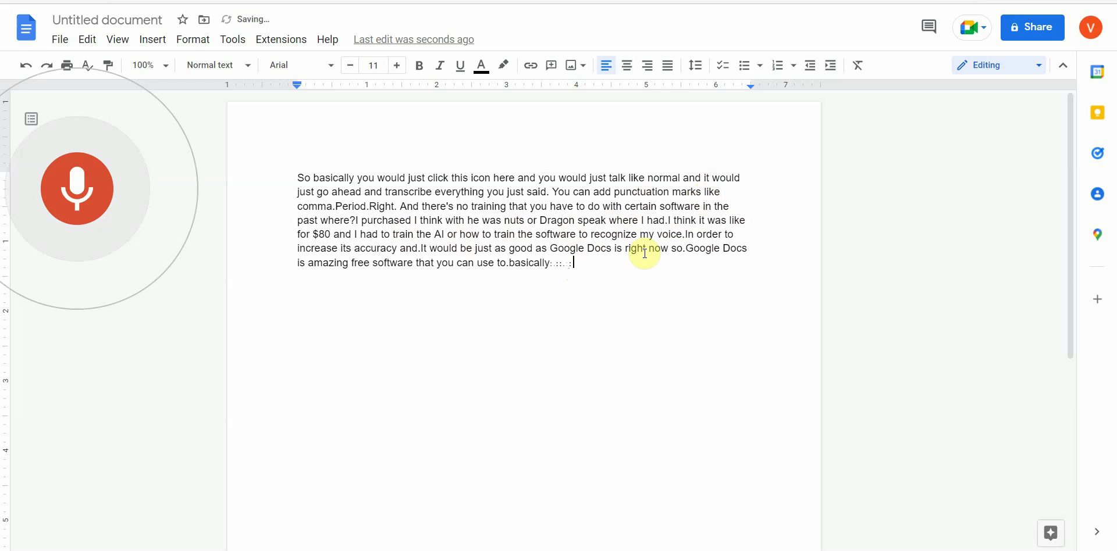
- Stop voice typing and run a spelling and grammar check, which reports 'Document looks good'
click(78, 188)
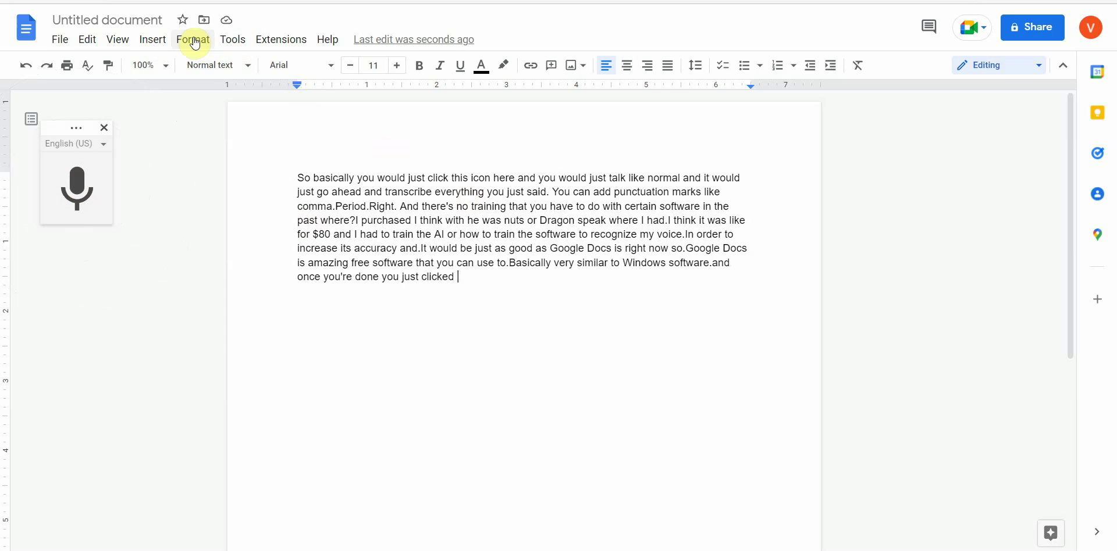
click(231, 42)
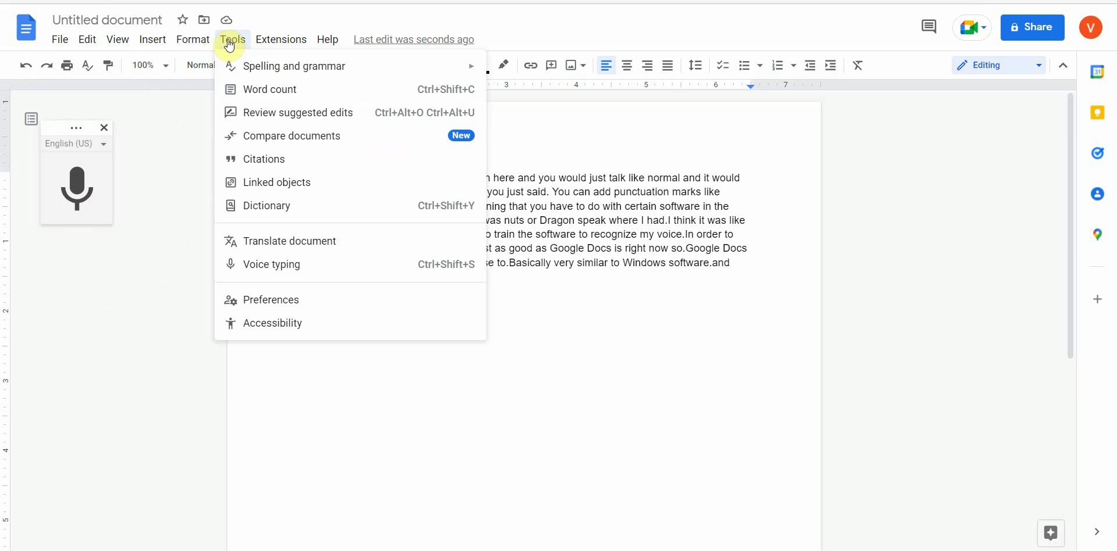
click(196, 165)
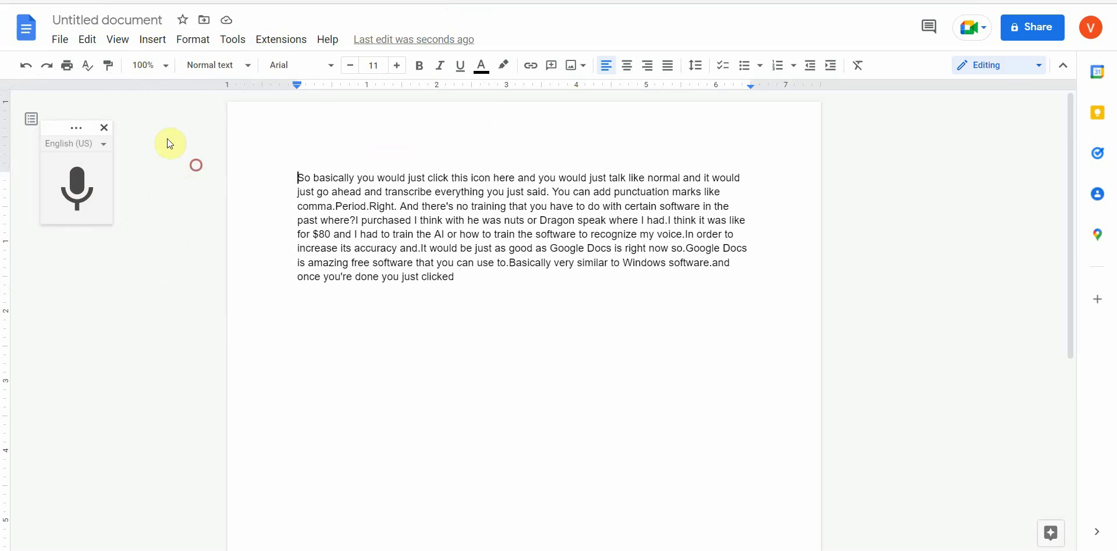
click(87, 66)
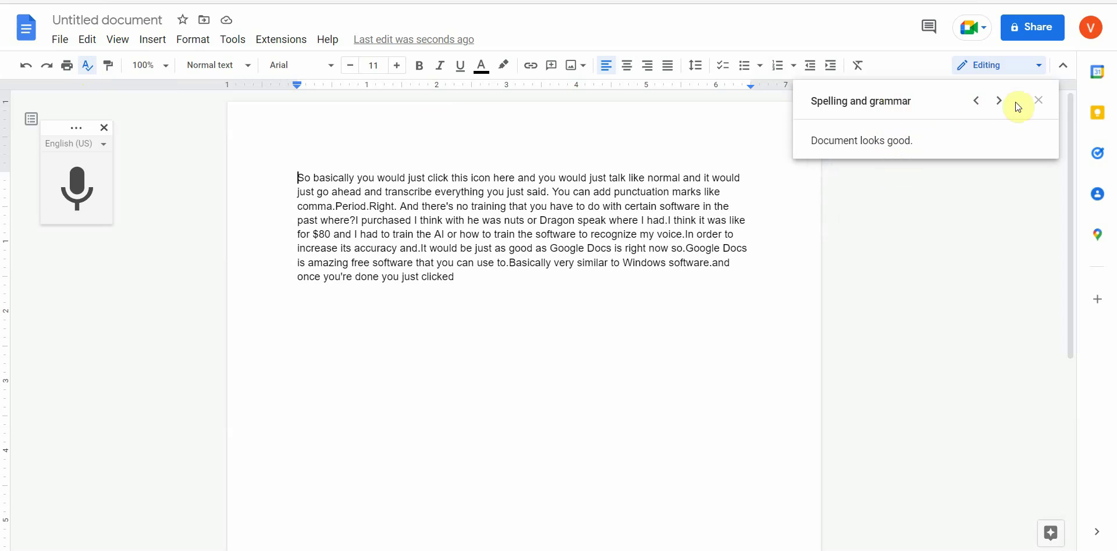
click(999, 100)
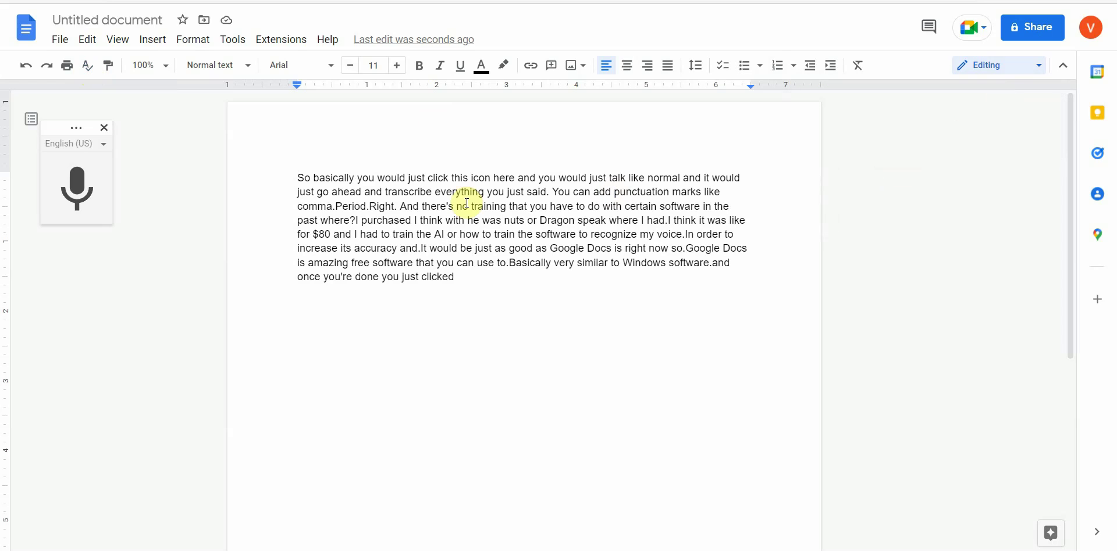